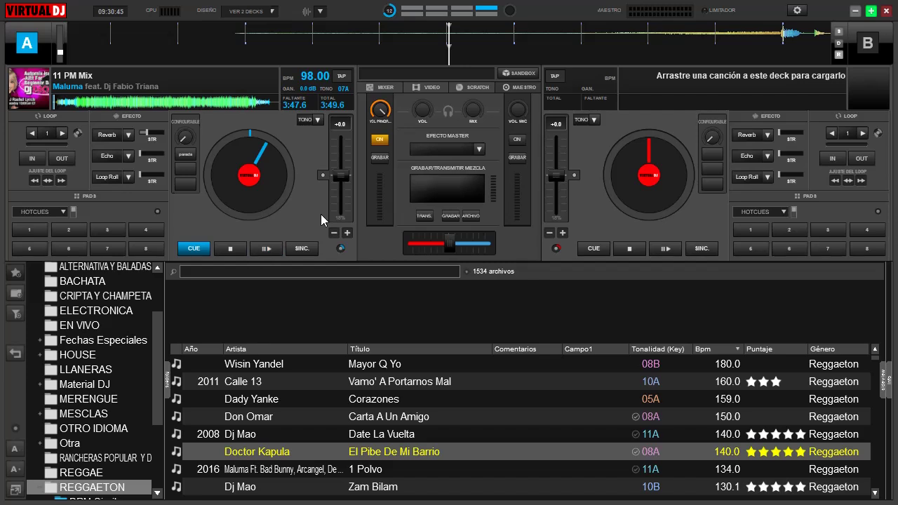
# - Create a filter folder named "mezcla armonica" inside the REGGAETON folder
pyautogui.moveTo(459, 249)
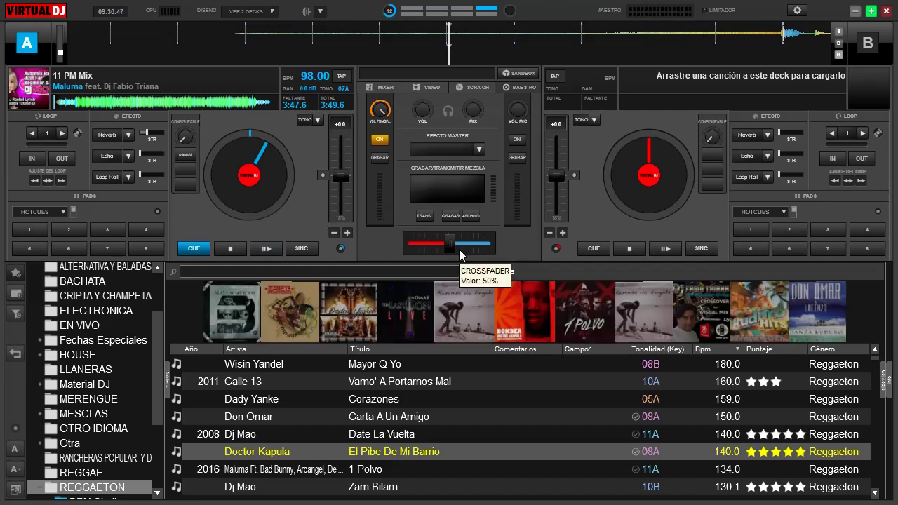
pyautogui.moveTo(160, 352); pyautogui.dragTo(160, 391)
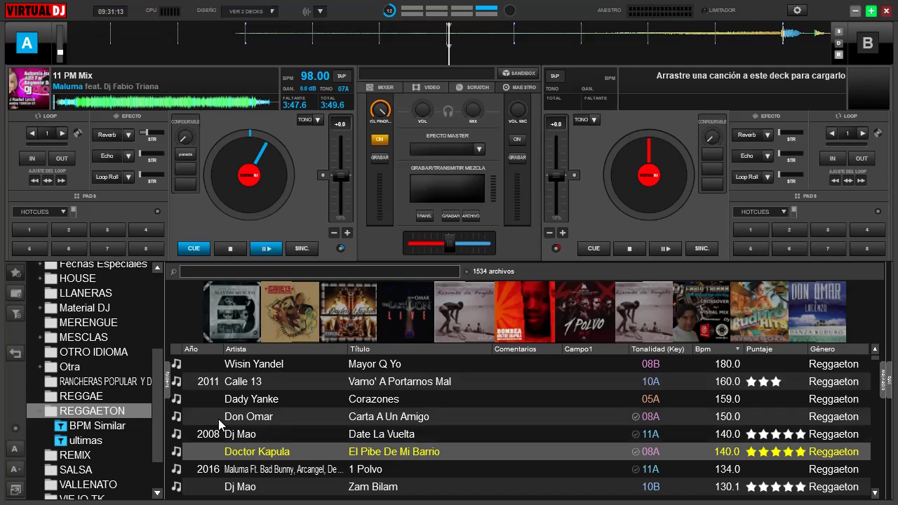
pyautogui.click(16, 313)
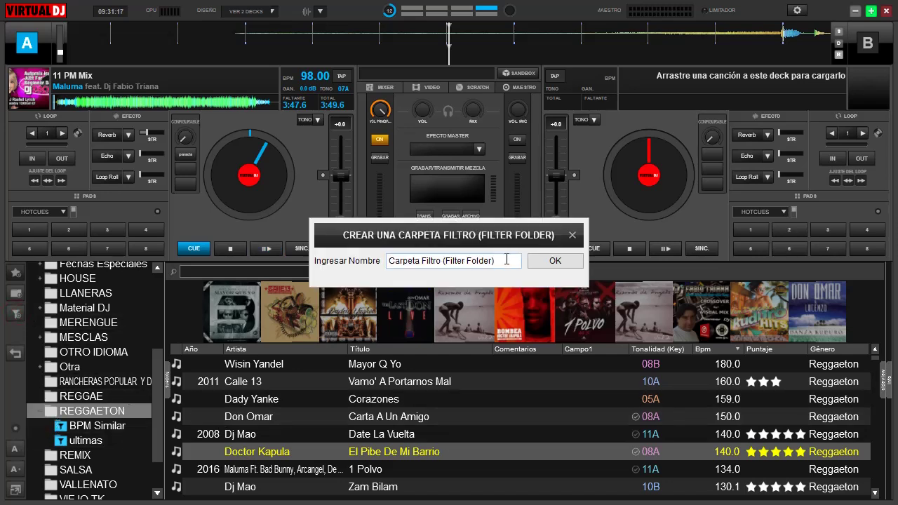
pyautogui.moveTo(506, 260); pyautogui.dragTo(387, 260)
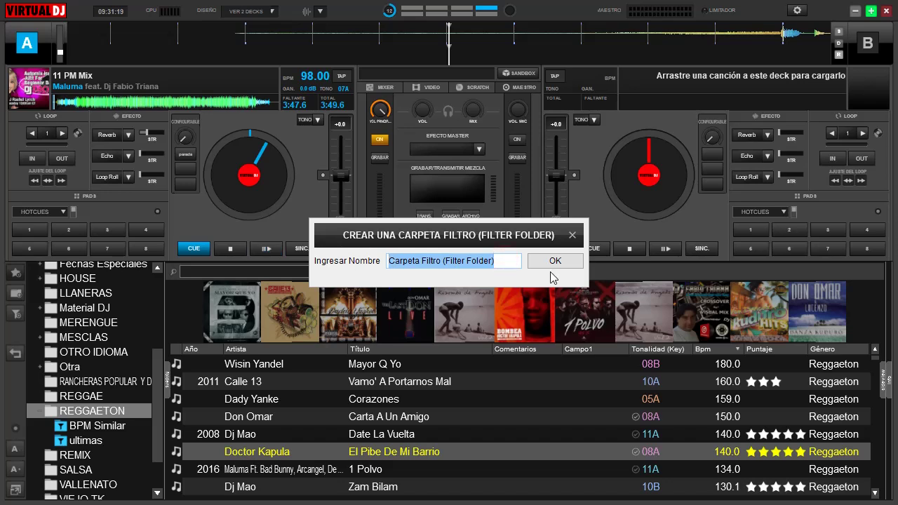
pyautogui.write('mezcla a')
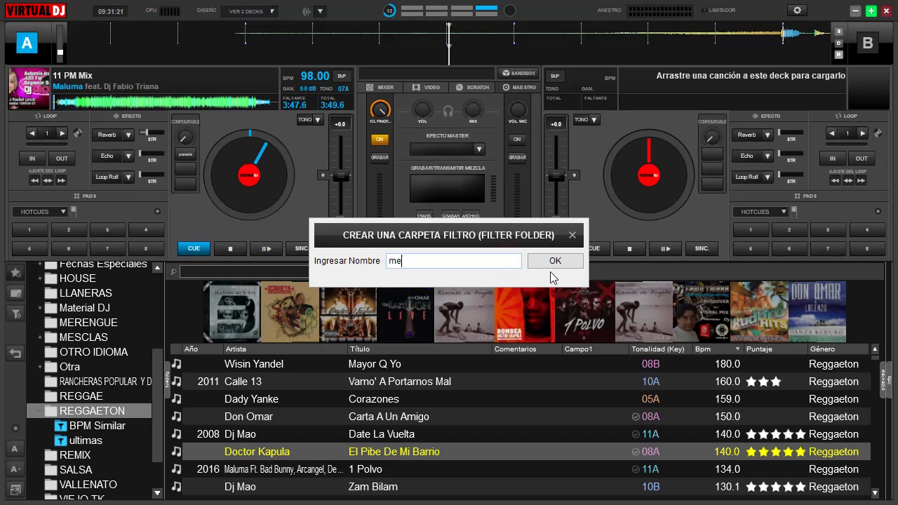
pyautogui.write('rmonica')
pyautogui.click(555, 262)
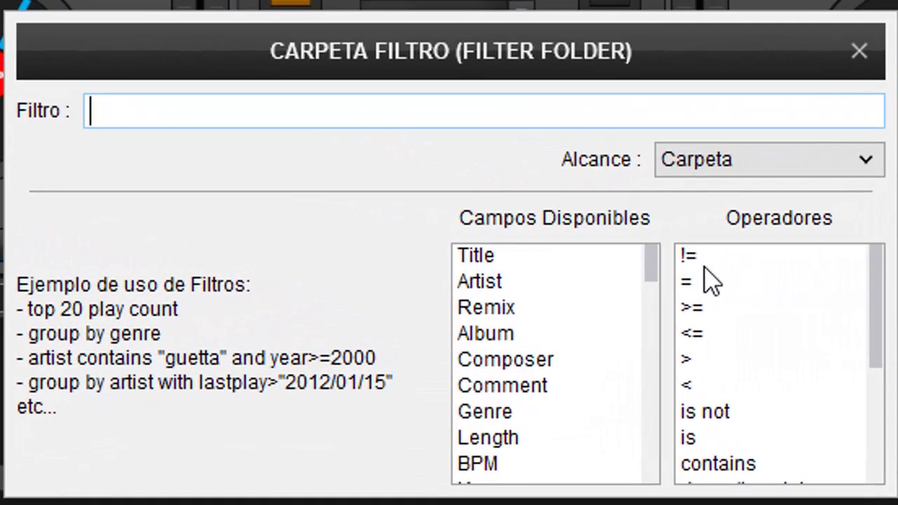
# - Set the folder's filter to "Key Difference <1 and exists = 1" and close the filter editor
pyautogui.rightClick(204, 105)
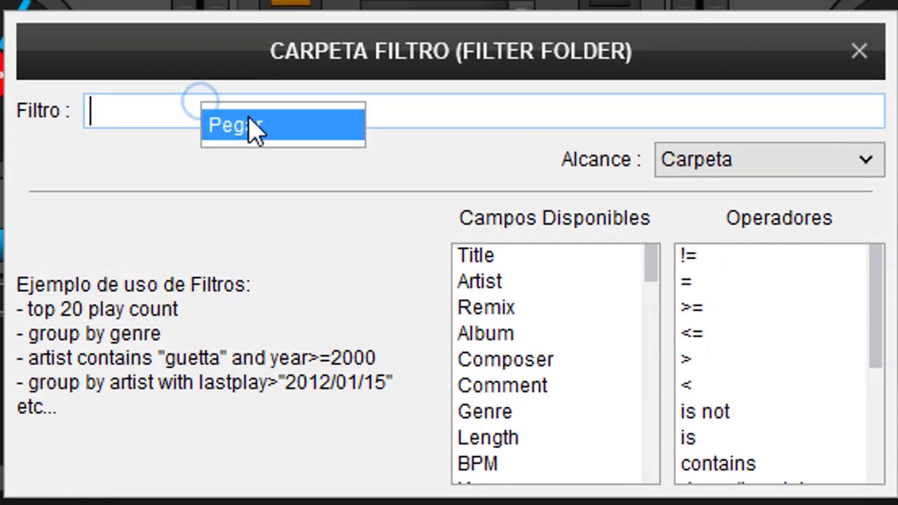
pyautogui.click(250, 126)
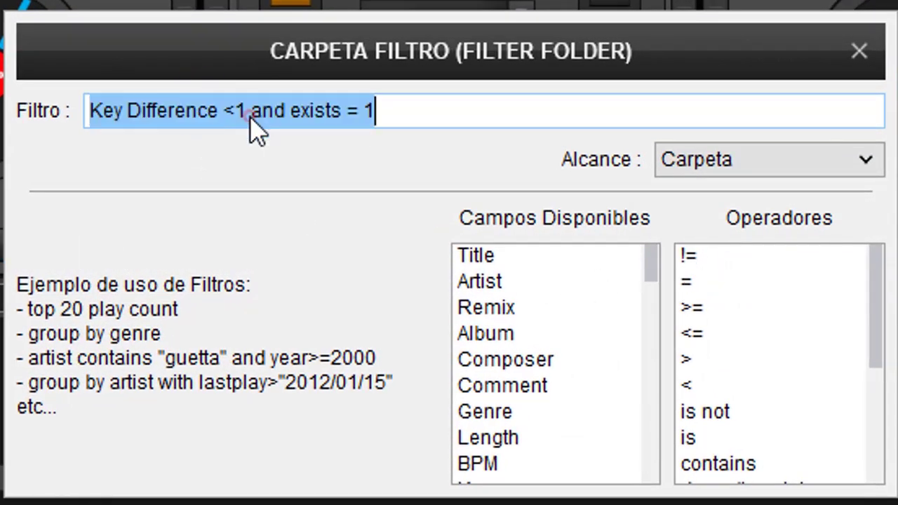
pyautogui.click(521, 112)
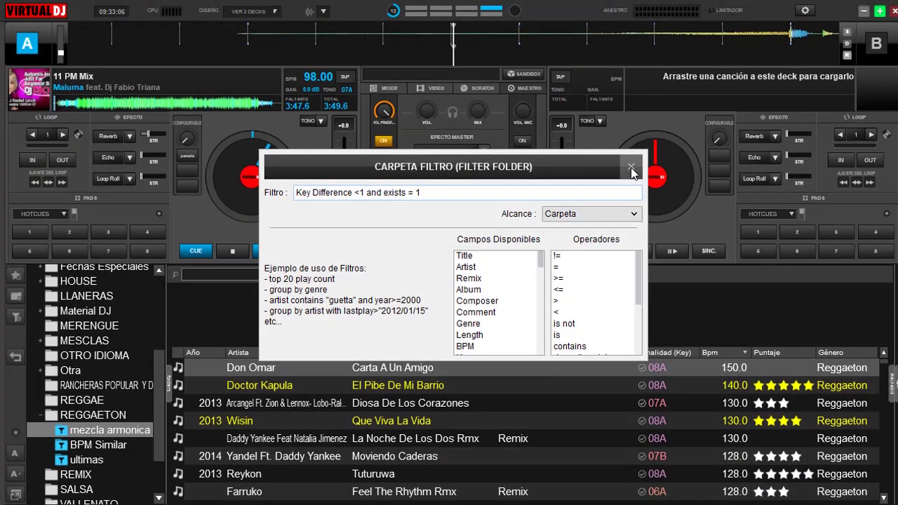
pyautogui.click(630, 169)
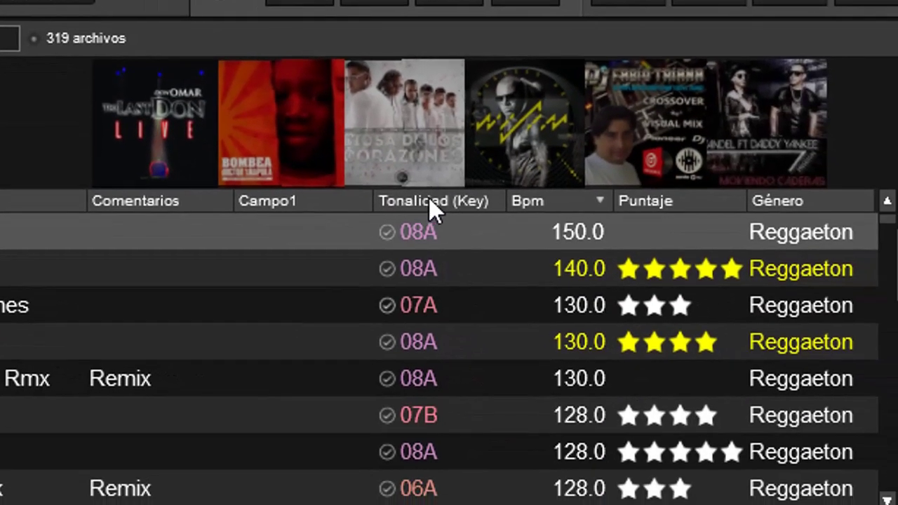
# - Sort the filtered tracks by Tonalidad (Key) in ascending order and examine which keys the list includes
pyautogui.click(429, 199)
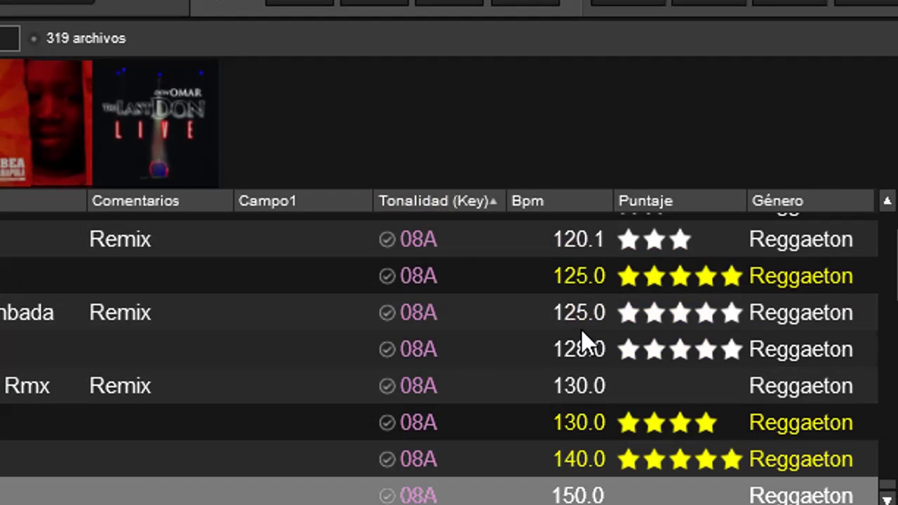
pyautogui.moveTo(895, 489); pyautogui.dragTo(890, 218)
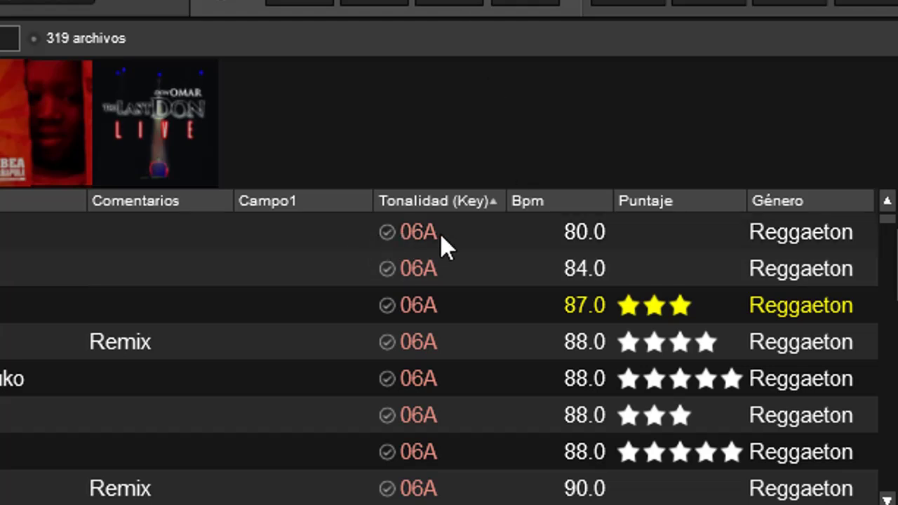
pyautogui.moveTo(888, 499); pyautogui.dragTo(888, 499)
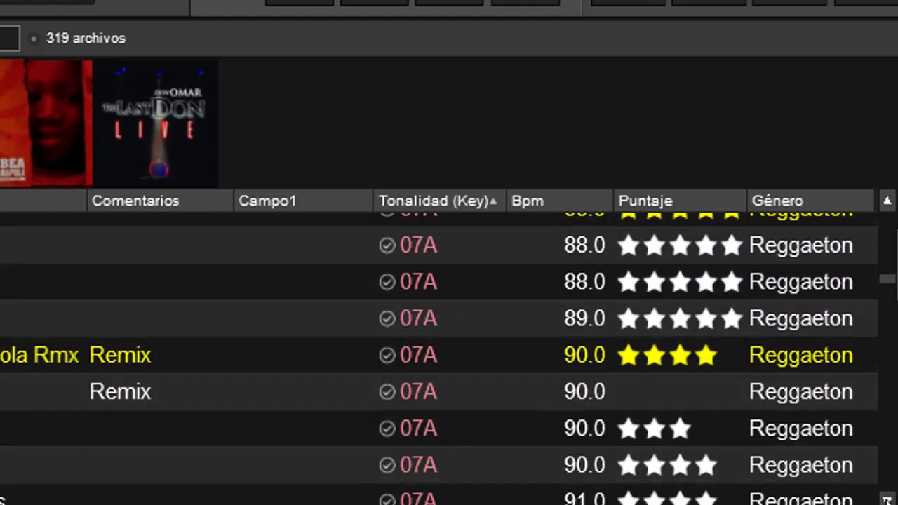
pyautogui.scroll(-7, 800, 351)
pyautogui.scroll(-10, 800, 351)
pyautogui.scroll(-10, 800, 351)
pyautogui.scroll(-3, 622, 400)
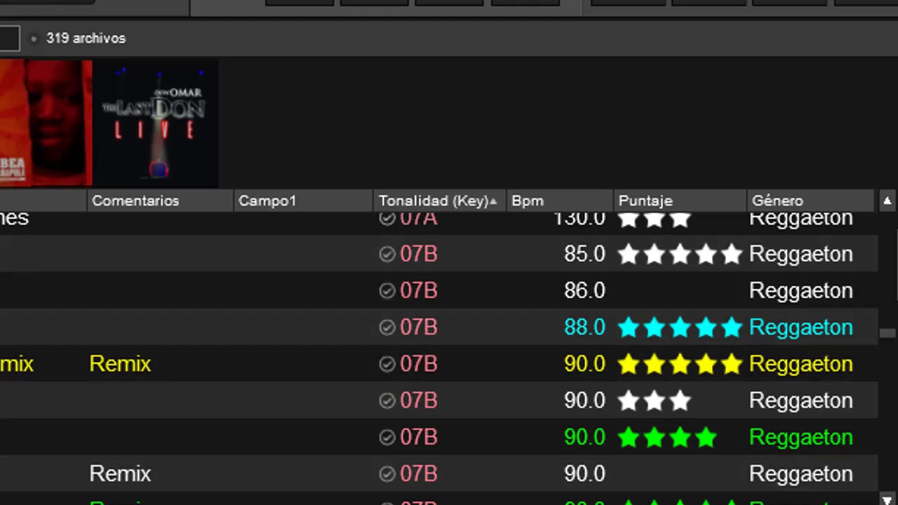
pyautogui.scroll(-10, 439, 357)
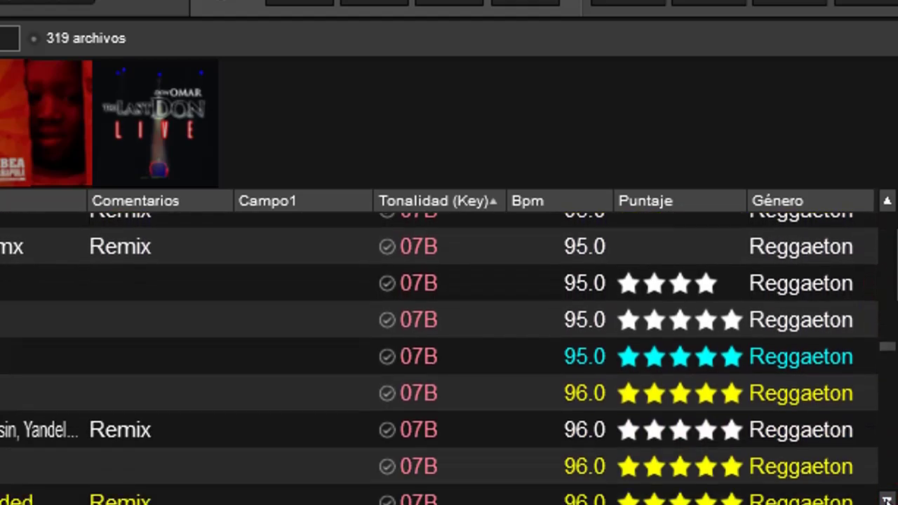
pyautogui.scroll(-10, 439, 358)
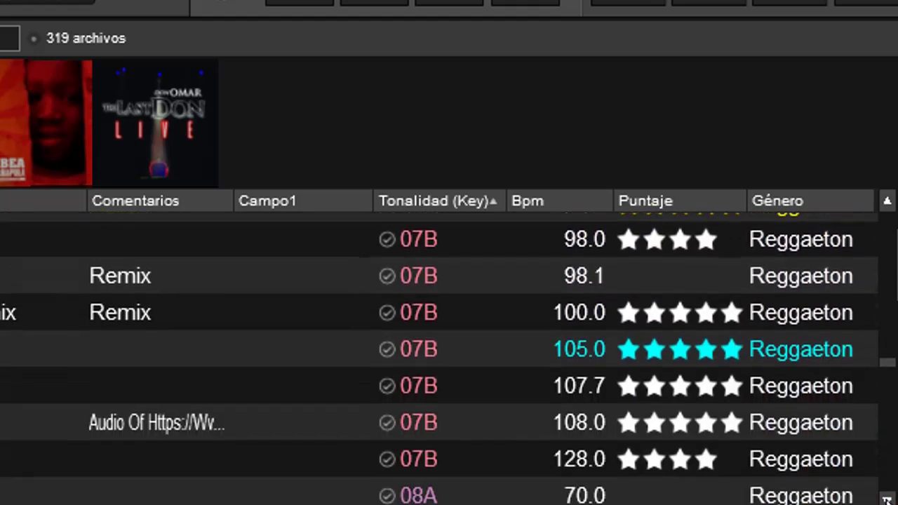
pyautogui.scroll(-8, 43, 353)
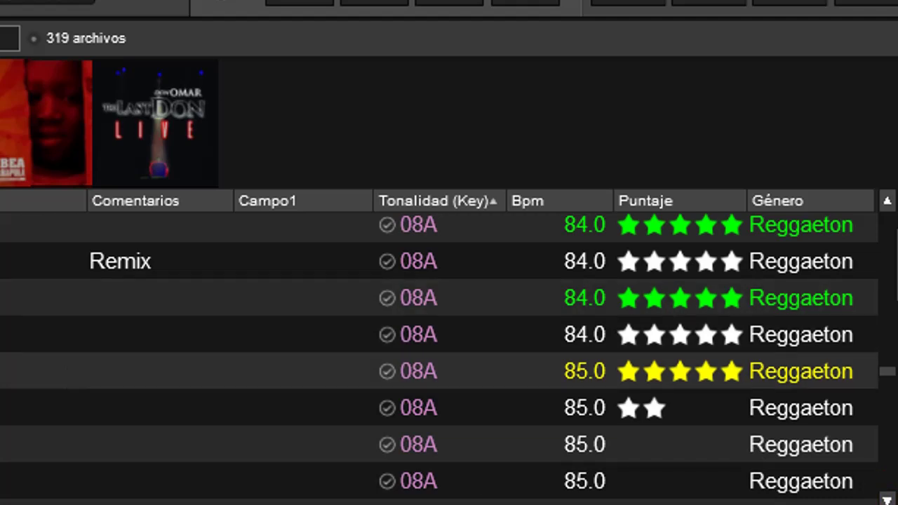
# - Load the yellow five-star 08A track at 85.0 BPM into deck A
pyautogui.click(211, 371)
pyautogui.hotkey('ctrl', 'Left')
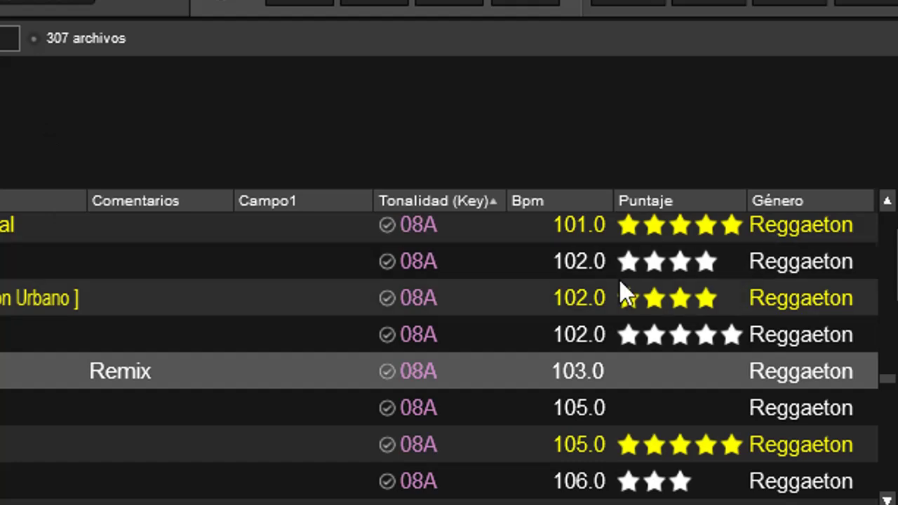
# - Examine from the start of the filtered list which keys are compatible with the loaded 08A track
pyautogui.moveTo(891, 383); pyautogui.dragTo(890, 218)
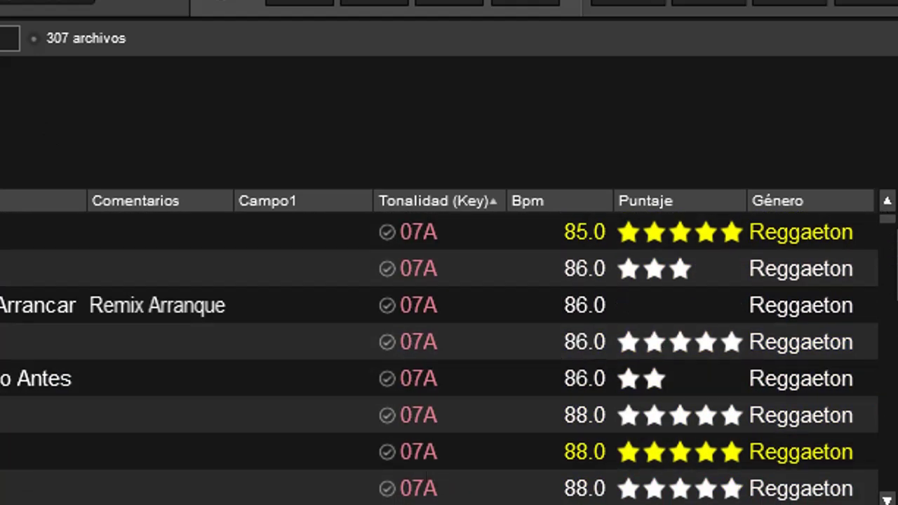
pyautogui.scroll(-8, 426, 421)
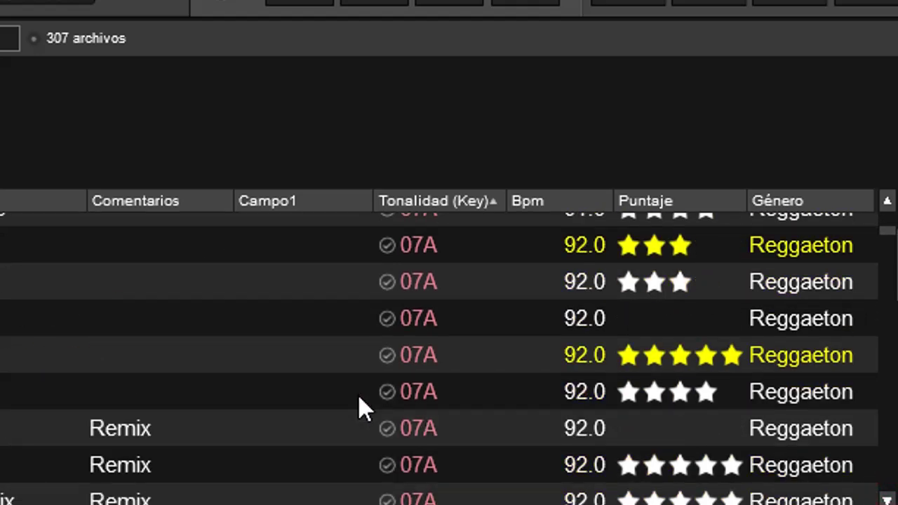
pyautogui.scroll(-10, 355, 393)
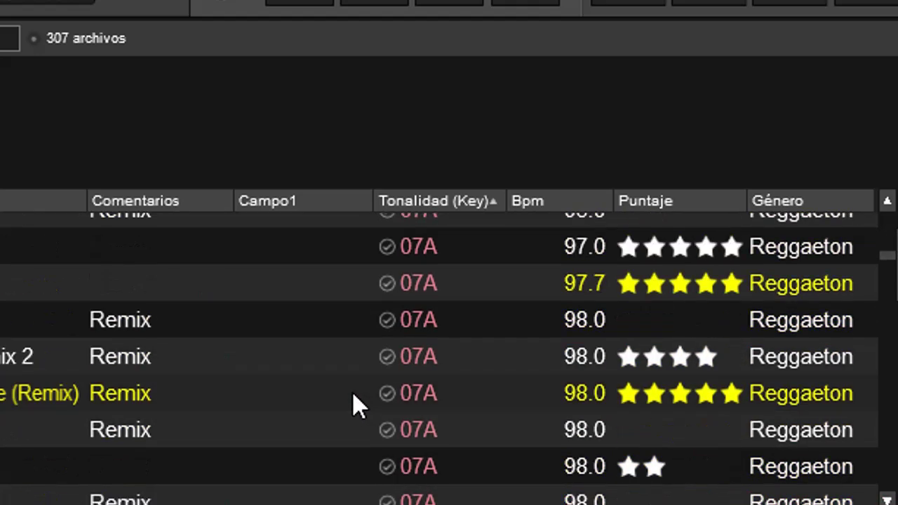
pyautogui.scroll(-10, 352, 393)
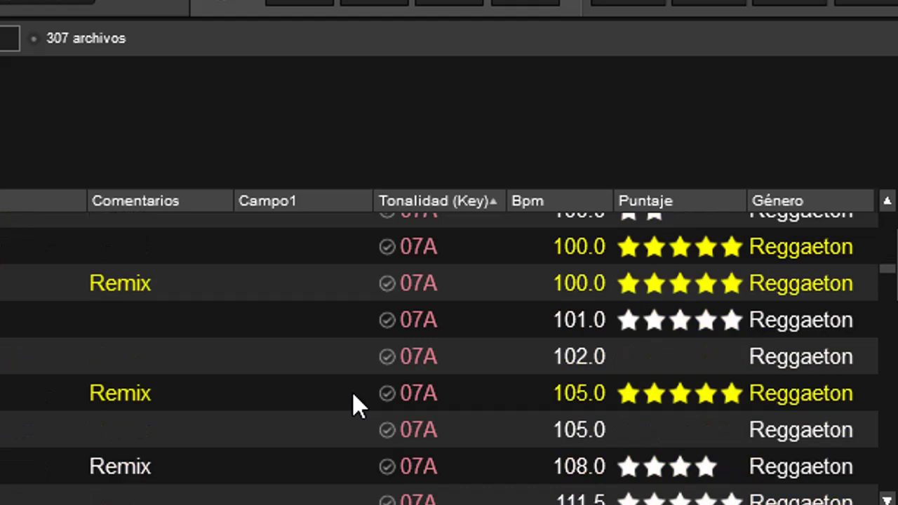
pyautogui.scroll(-6, 351, 405)
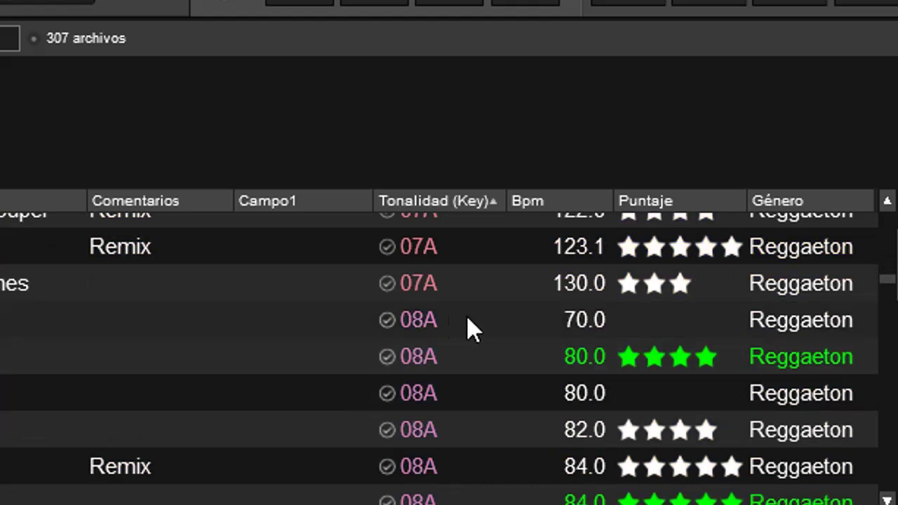
pyautogui.scroll(-10, 443, 345)
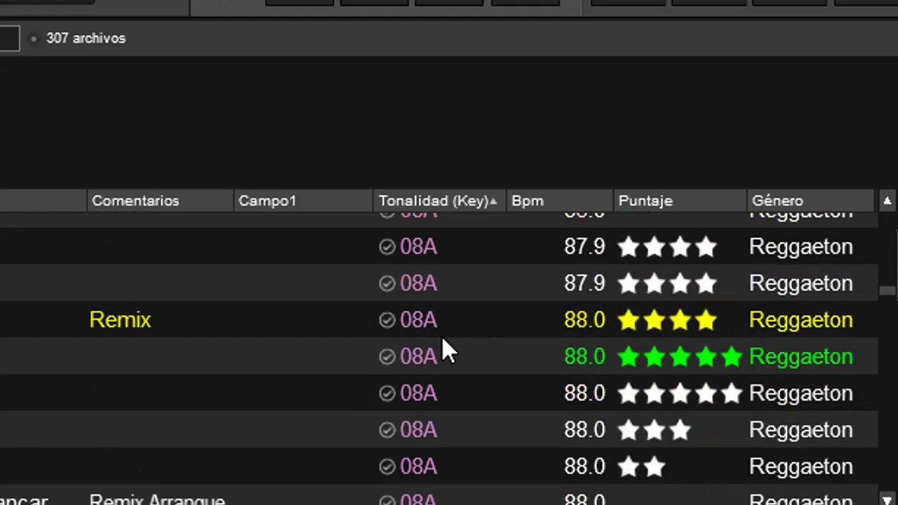
pyautogui.scroll(-10, 503, 339)
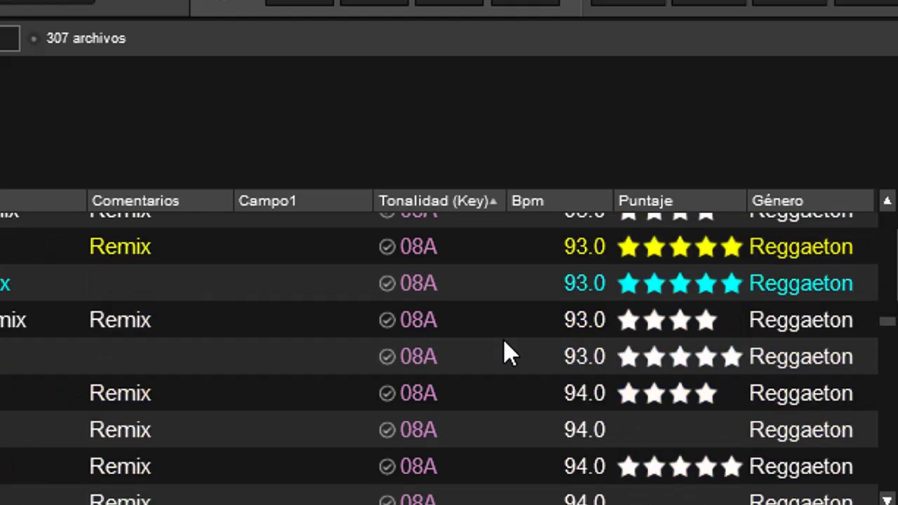
pyautogui.scroll(-10, 498, 348)
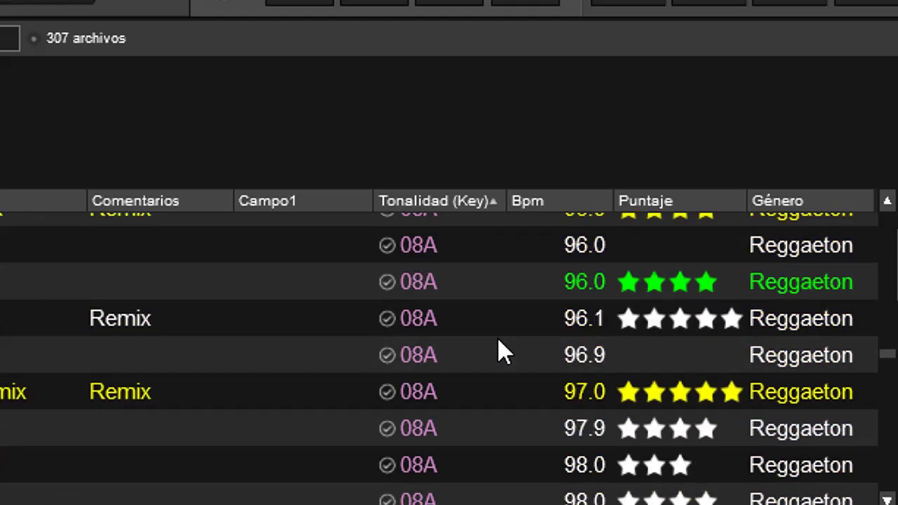
pyautogui.scroll(-10, 497, 337)
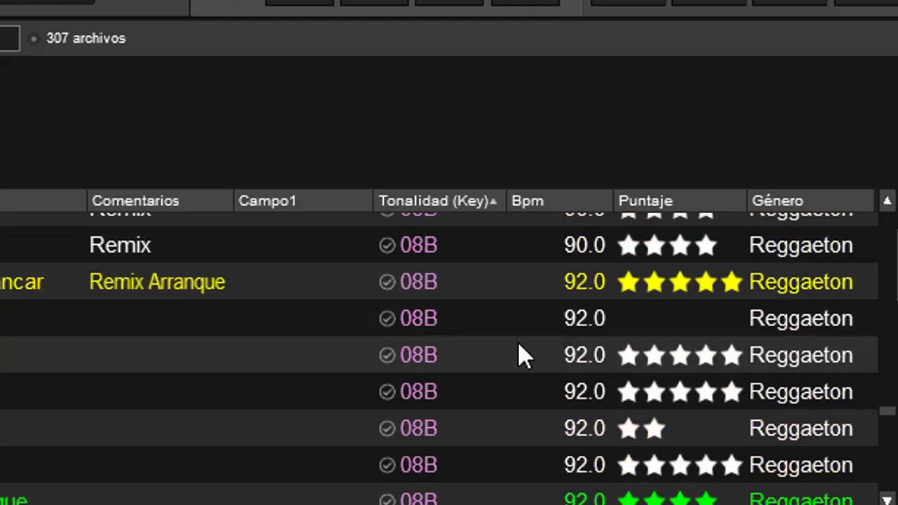
pyautogui.scroll(-5, 519, 347)
pyautogui.scroll(-10, 523, 344)
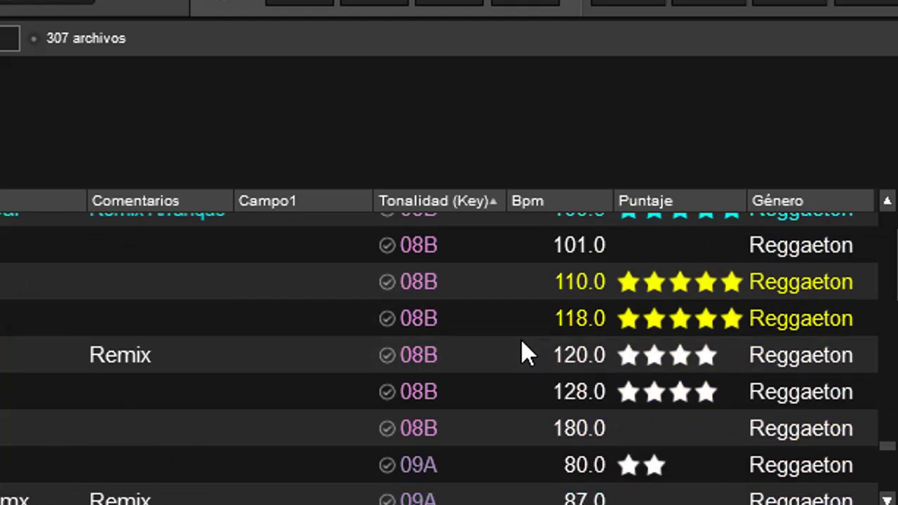
pyautogui.scroll(5, 590, 432)
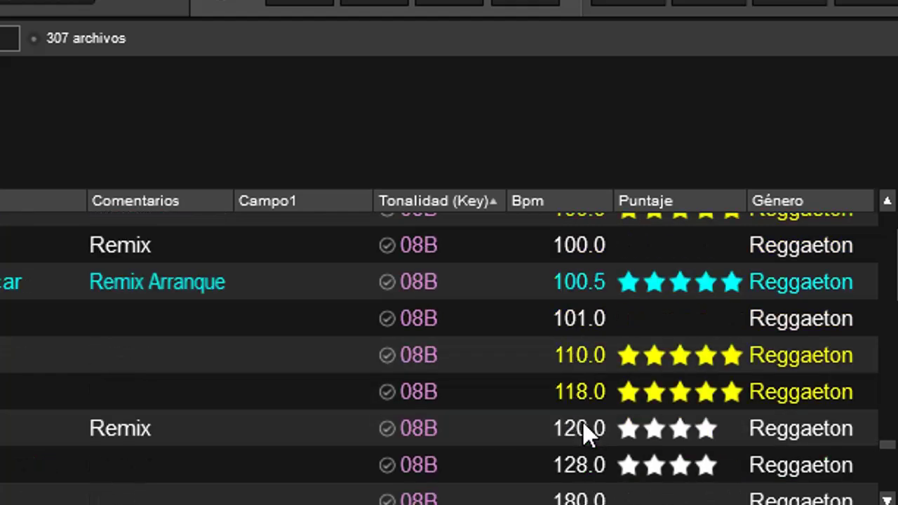
# - Load the 08B "Remix Arranque" track at 100.5 BPM and examine the keys in the updated filter list
pyautogui.click(583, 281)
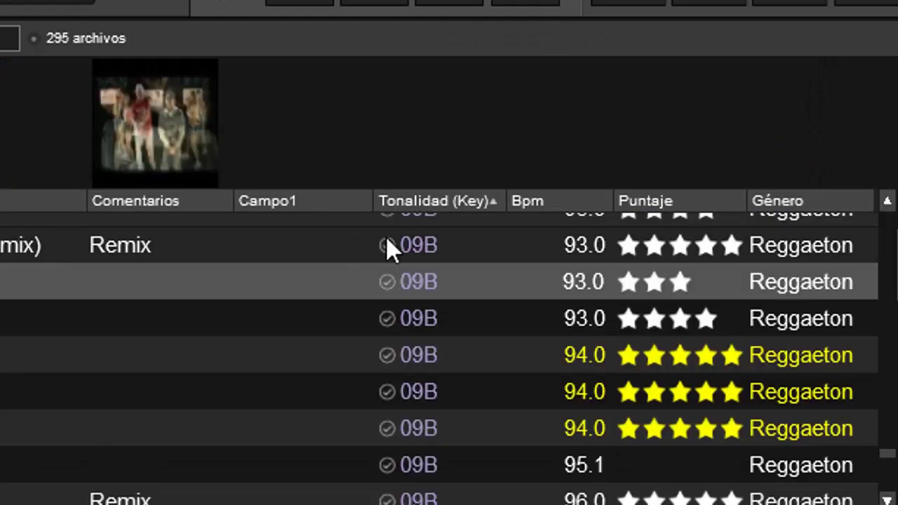
pyautogui.scroll(15, 474, 386)
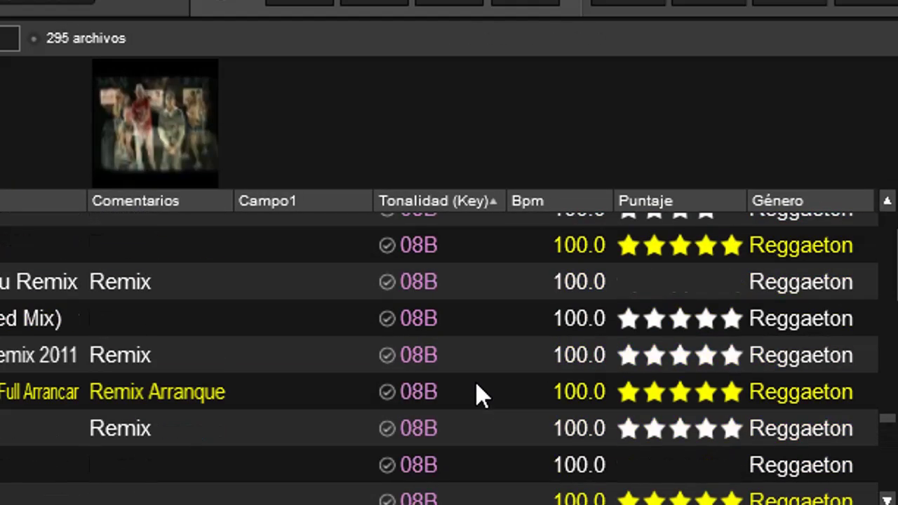
pyautogui.scroll(4, 478, 383)
pyautogui.scroll(10, 508, 323)
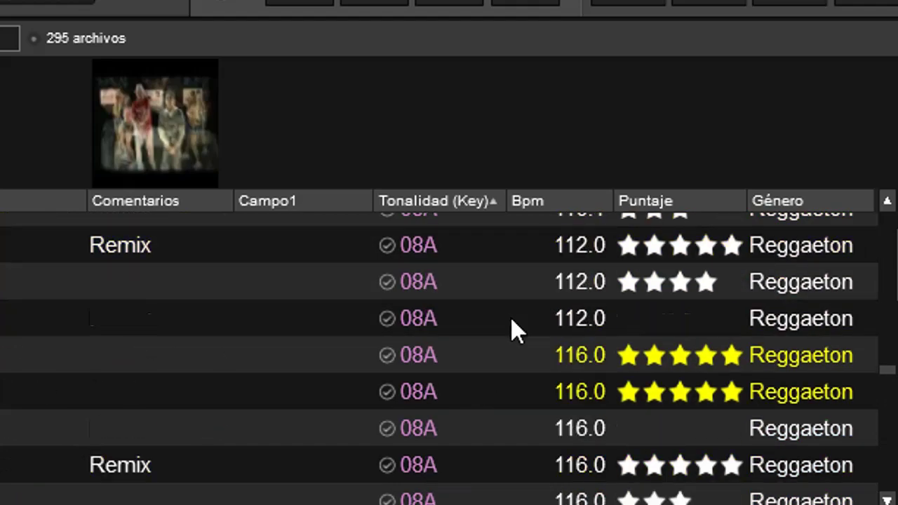
pyautogui.scroll(7, 512, 323)
pyautogui.moveTo(892, 347); pyautogui.dragTo(884, 220)
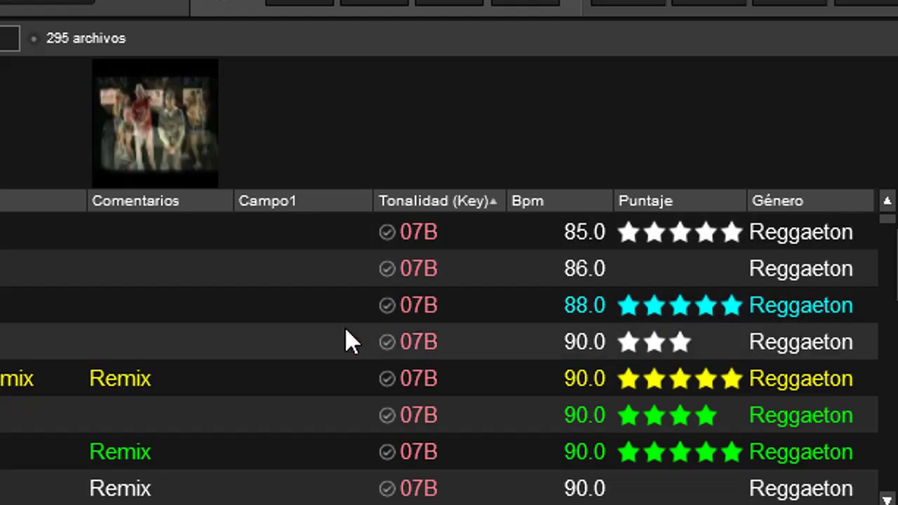
pyautogui.scroll(-4, 537, 379)
pyautogui.scroll(-8, 529, 369)
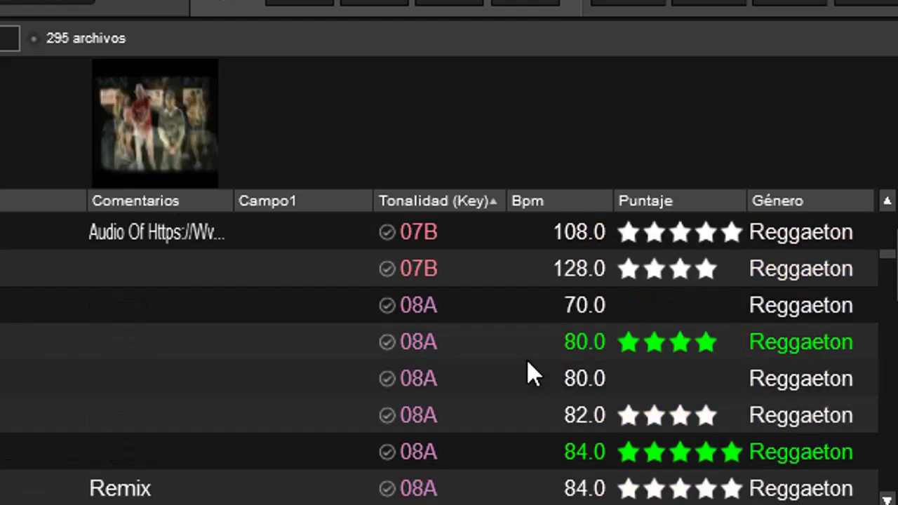
pyautogui.scroll(-8, 470, 289)
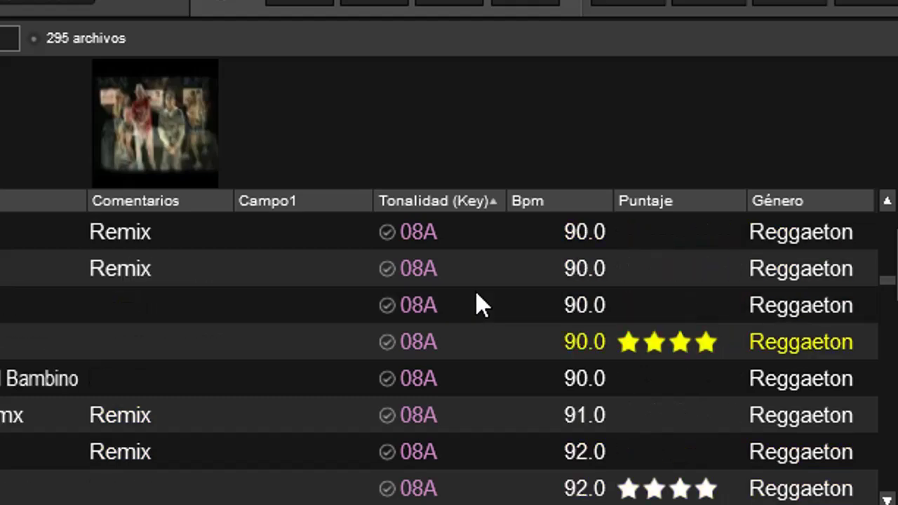
# - Examine the Tonalidad (Key) values through the 08A, 08B and 09B sections of the filtered list, then return towards its start
pyautogui.scroll(-8, 477, 305)
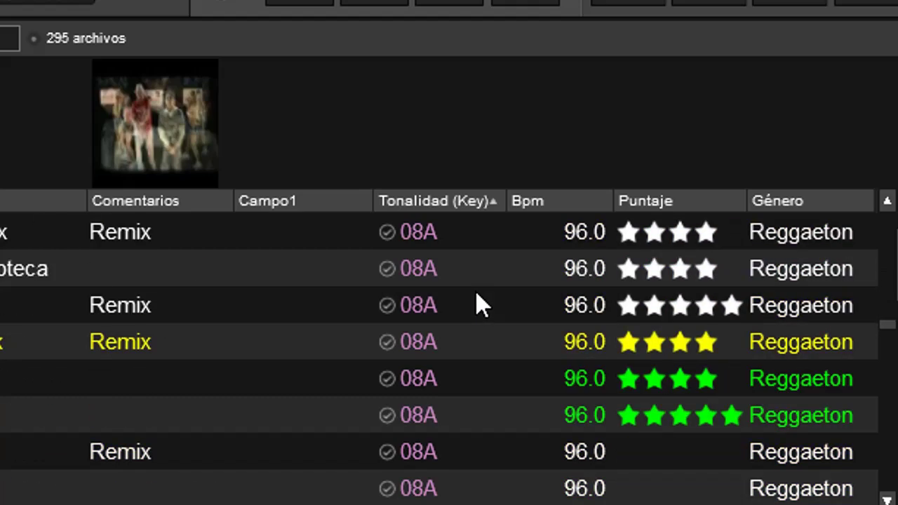
pyautogui.scroll(-10, 477, 305)
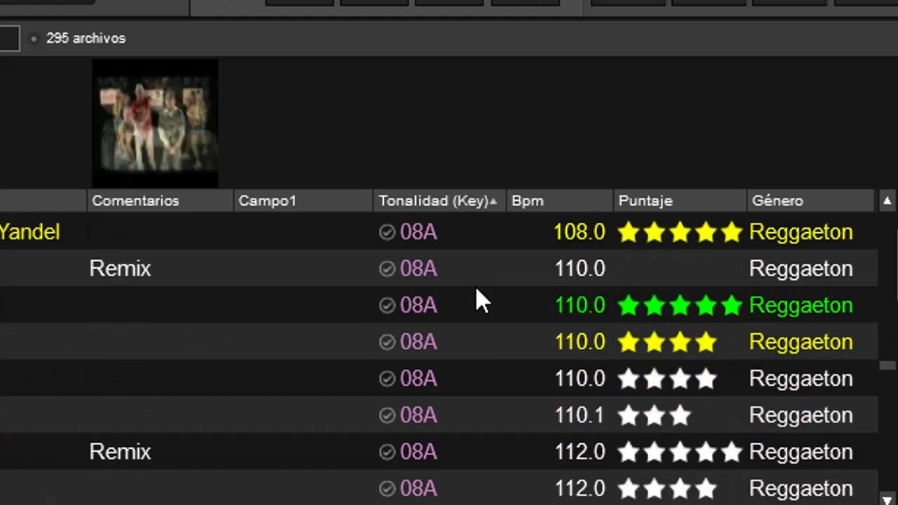
pyautogui.scroll(-3, 477, 303)
pyautogui.scroll(1, 477, 303)
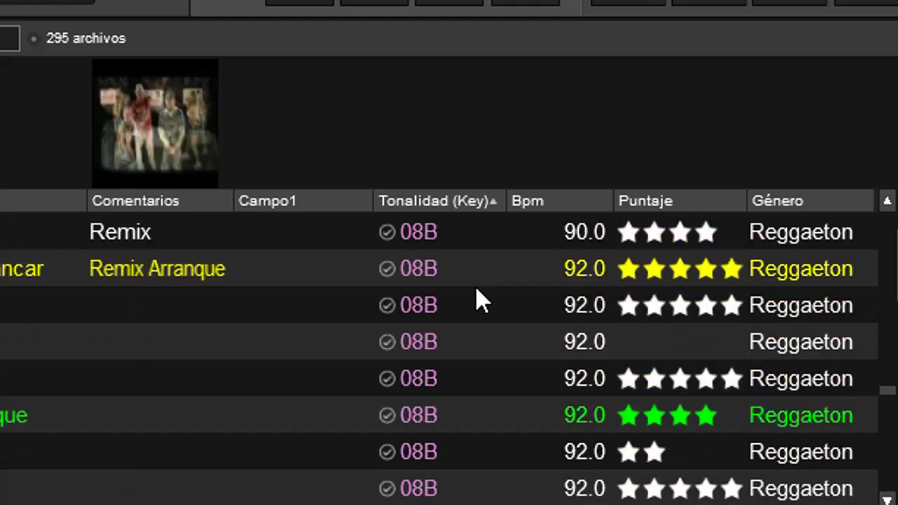
pyautogui.scroll(-10, 515, 330)
pyautogui.scroll(-3, 514, 322)
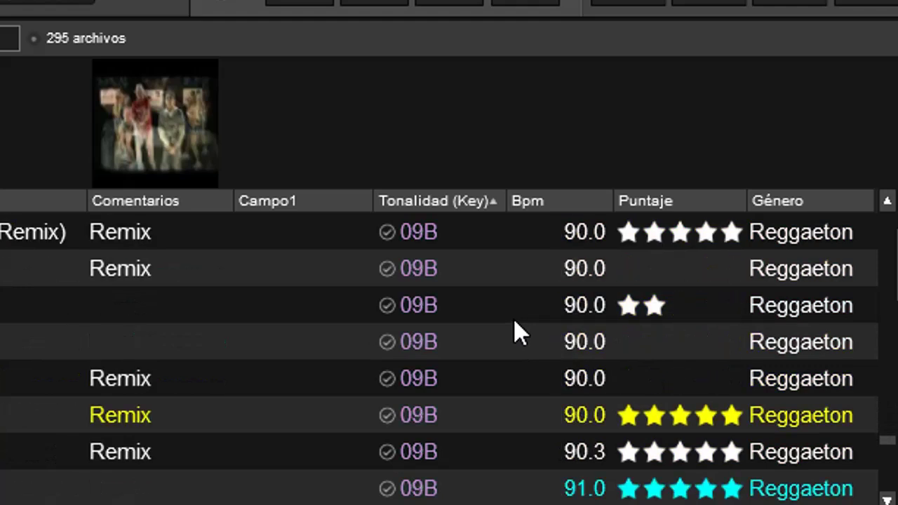
pyautogui.scroll(4, 393, 353)
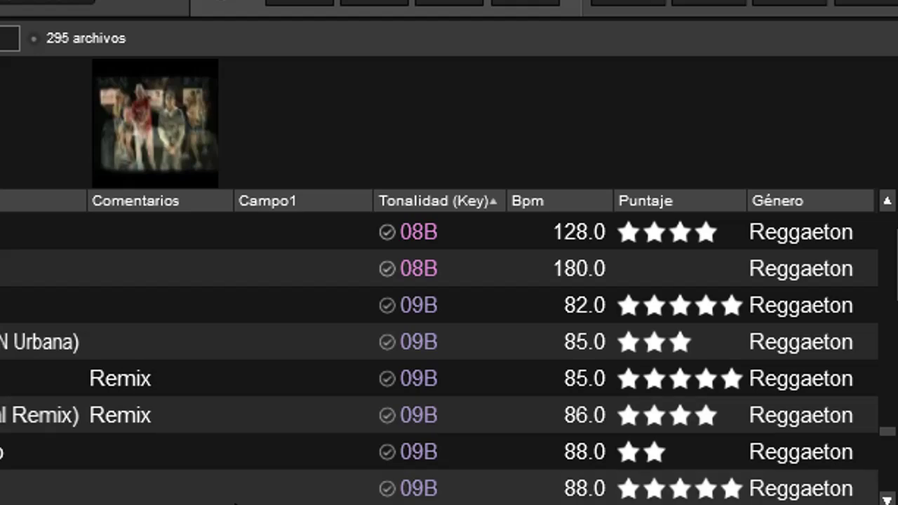
pyautogui.scroll(12, 238, 420)
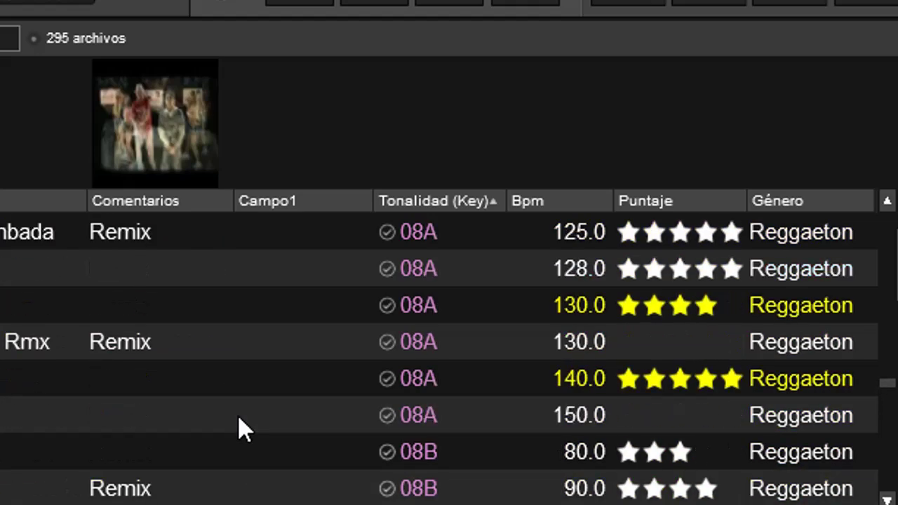
pyautogui.scroll(10, 238, 415)
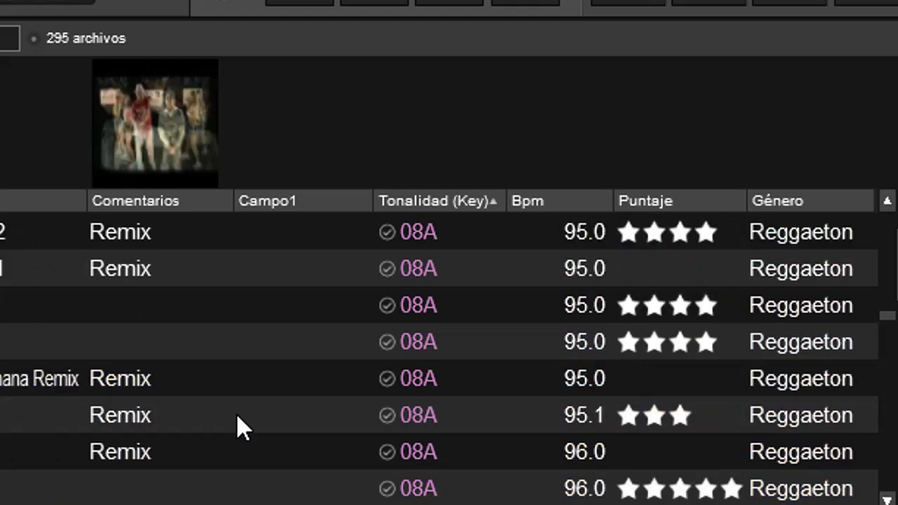
pyautogui.scroll(10, 236, 413)
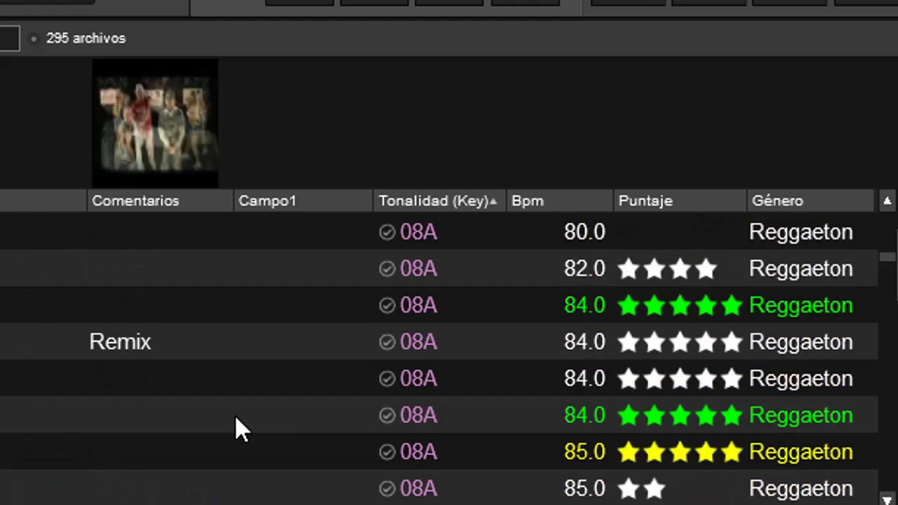
pyautogui.scroll(9, 235, 415)
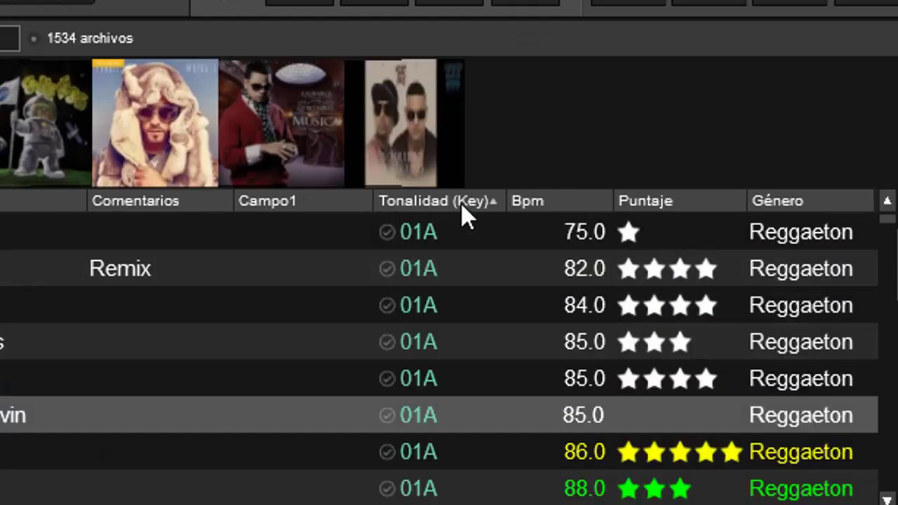
# - Sort the full Reggaeton list by Tonalidad (Key) in descending order and look through its range of keys
pyautogui.click(458, 201)
pyautogui.scroll(-1, 540, 367)
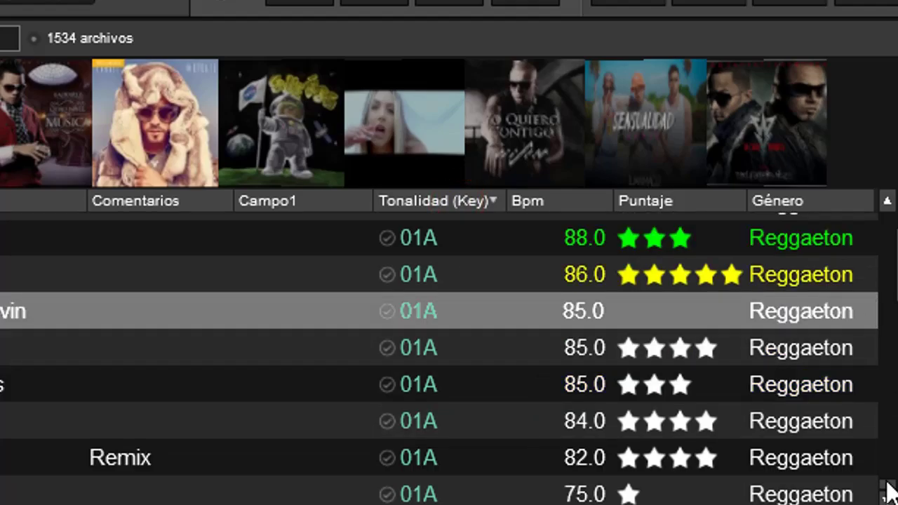
pyautogui.scroll(-15, 888, 489)
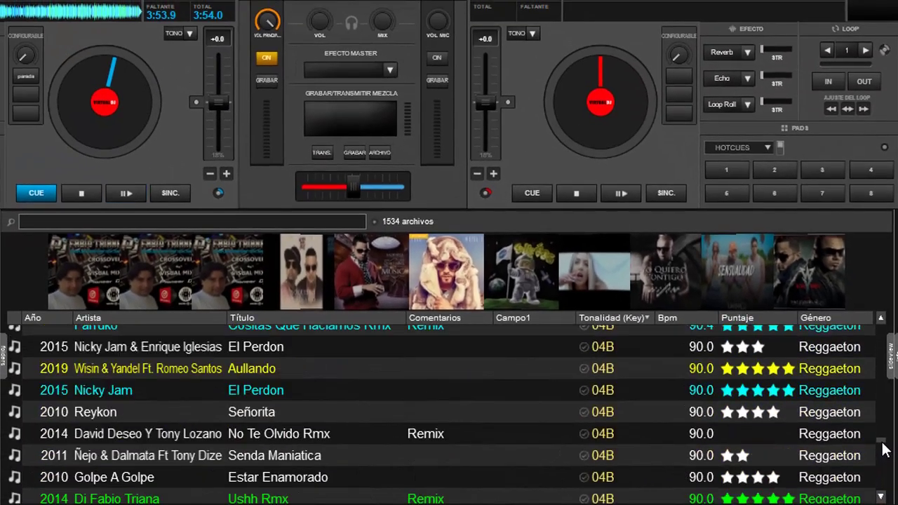
pyautogui.scroll(-15, 883, 452)
pyautogui.scroll(-20, 882, 414)
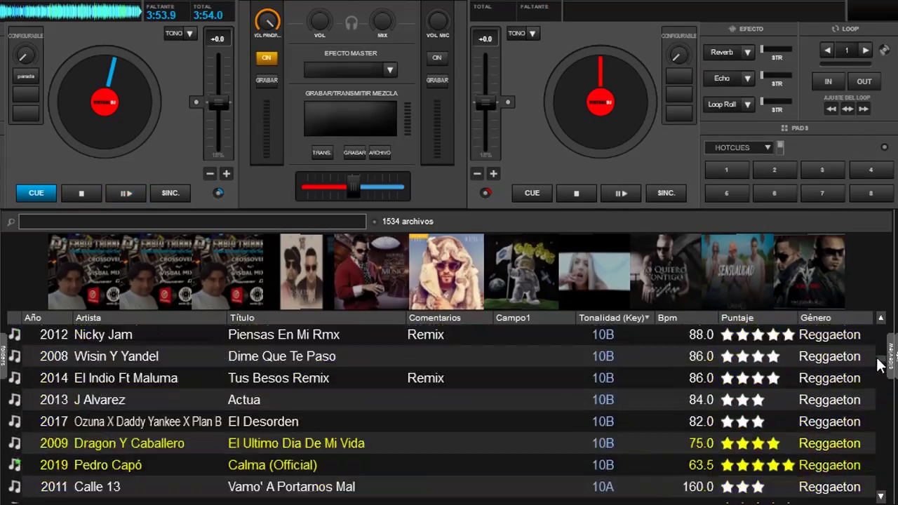
pyautogui.scroll(-20, 882, 354)
pyautogui.scroll(-15, 883, 344)
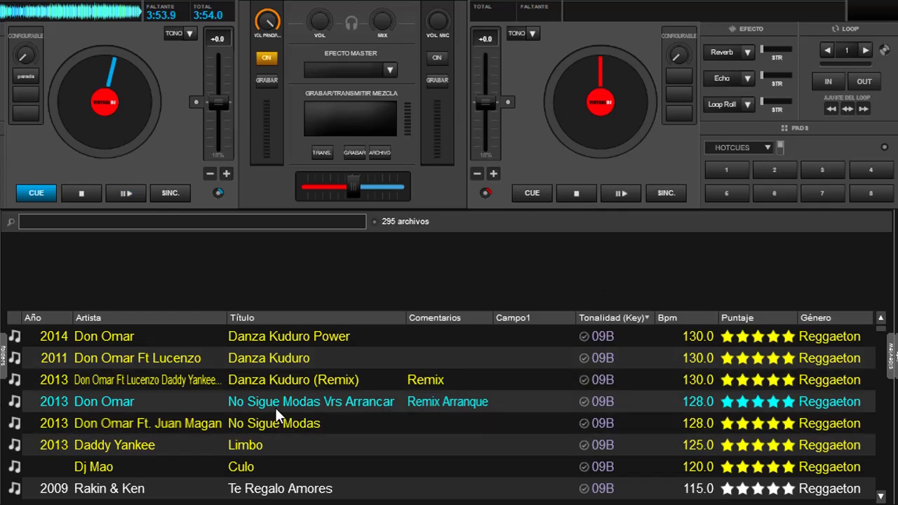
# - Examine the compatible tracks in the harmonic filter list from its start, in descending key order
pyautogui.scroll(-6, 431, 361)
pyautogui.scroll(-5, 430, 359)
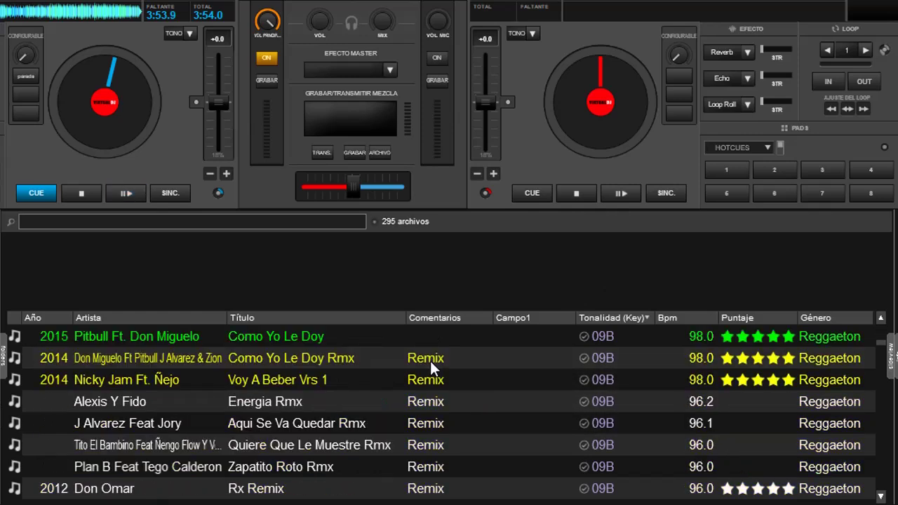